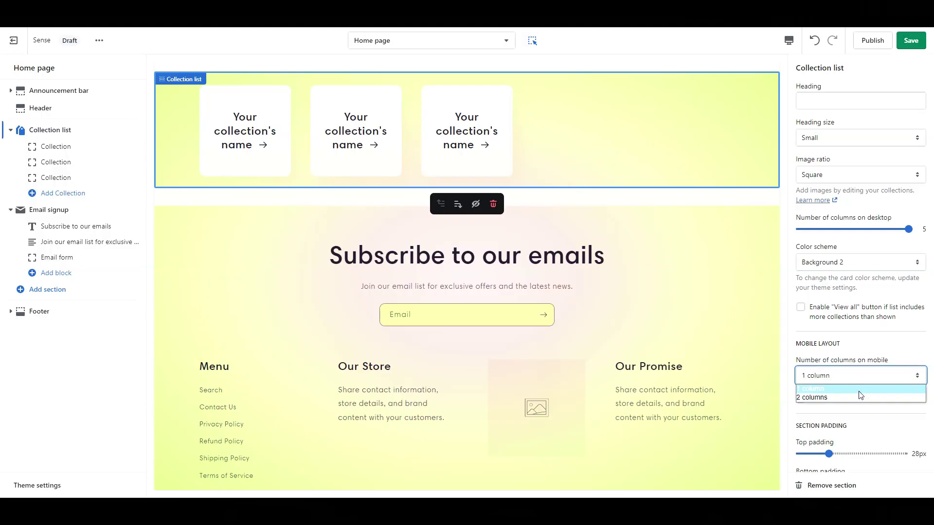
# Choose 2 columns as the collection list's mobile column count.
pyautogui.click(850, 396)
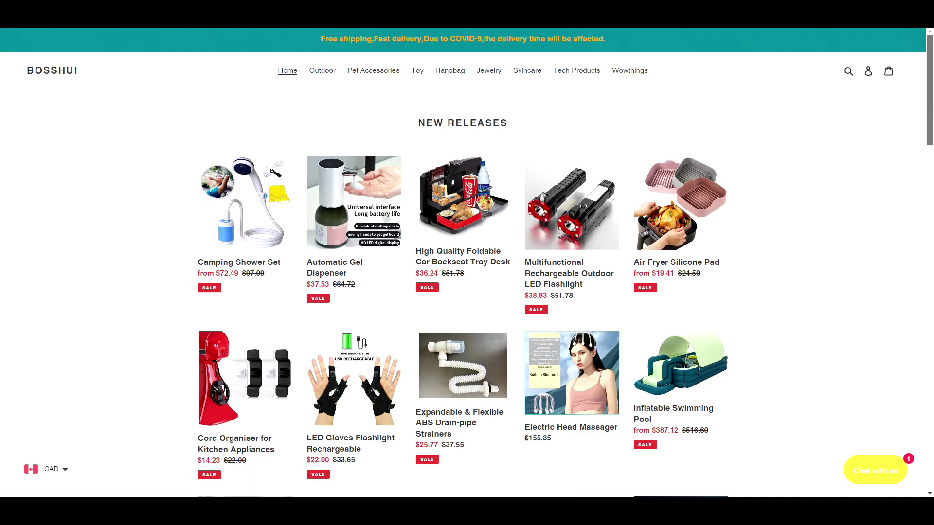
pyautogui.moveTo(931, 114); pyautogui.dragTo(925, 202)
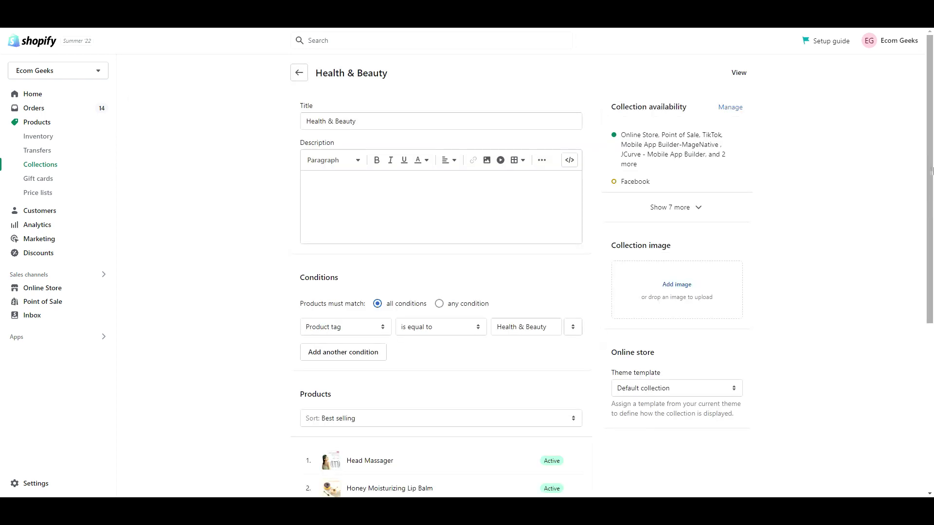
# Scroll through the Health & Beauty collection page and the products list to review product types.
pyautogui.moveTo(931, 144); pyautogui.dragTo(932, 234)
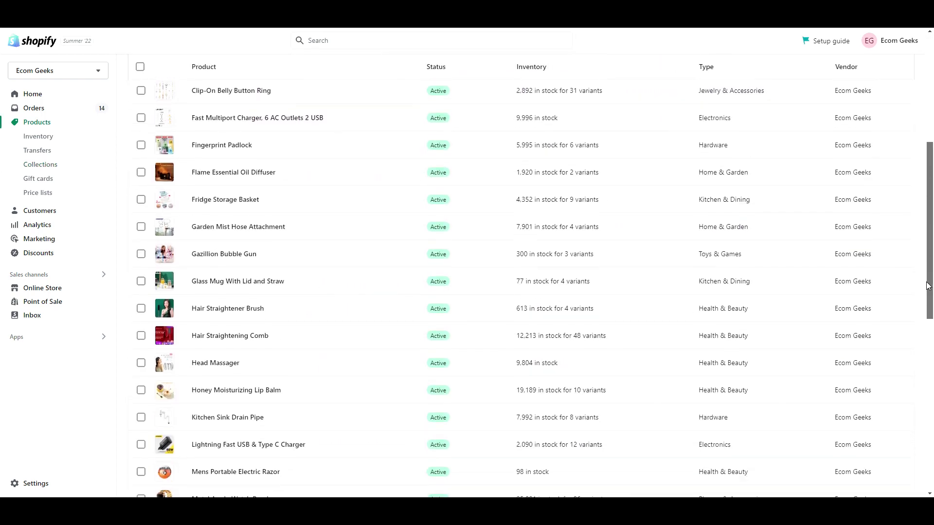
pyautogui.scroll(-1, 923, 305)
pyautogui.scroll(-4, 923, 305)
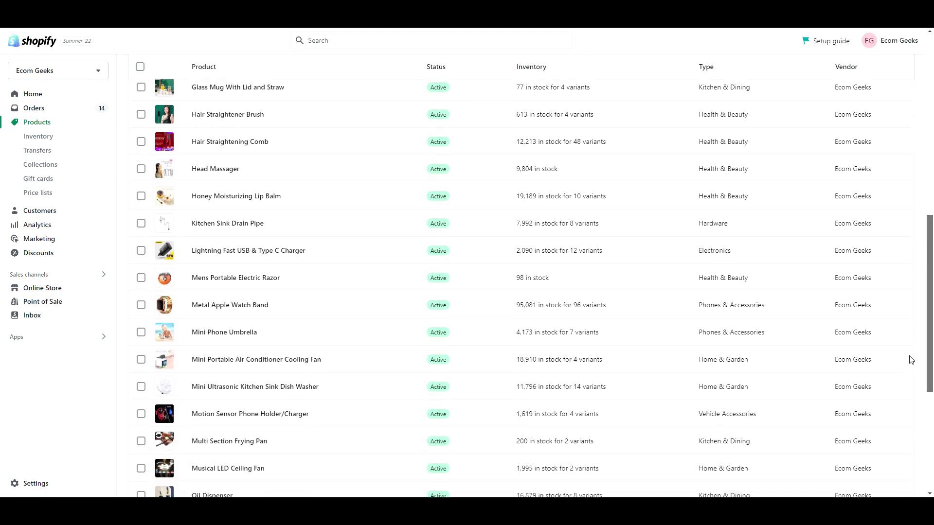
pyautogui.scroll(-1, 908, 374)
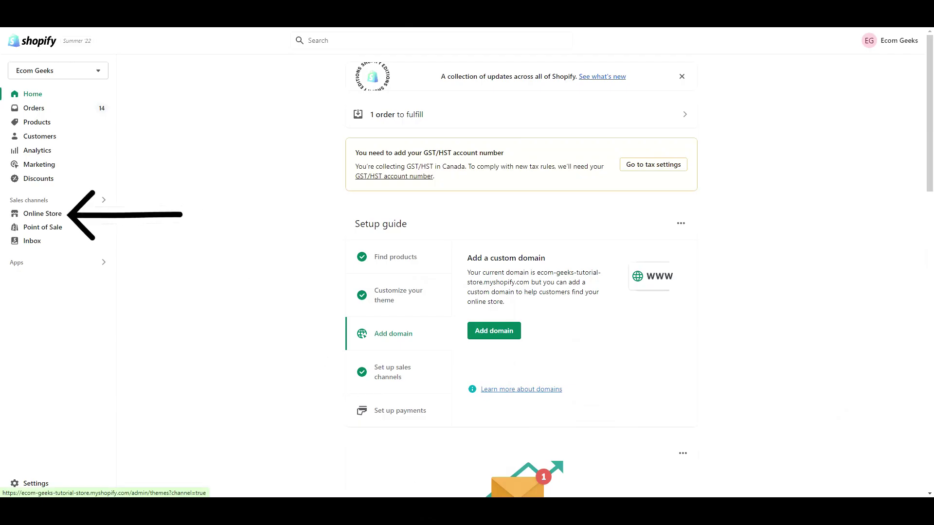
# Browse Shopify's free themes and add Sense to the theme library.
pyautogui.click(43, 214)
pyautogui.scroll(-9, 599, 276)
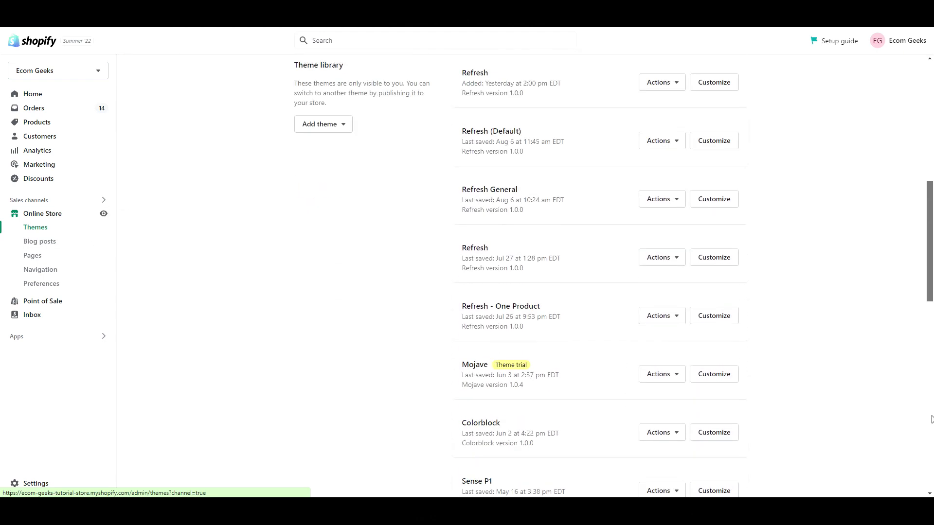
pyautogui.scroll(-3, 931, 492)
pyautogui.scroll(-6, 931, 467)
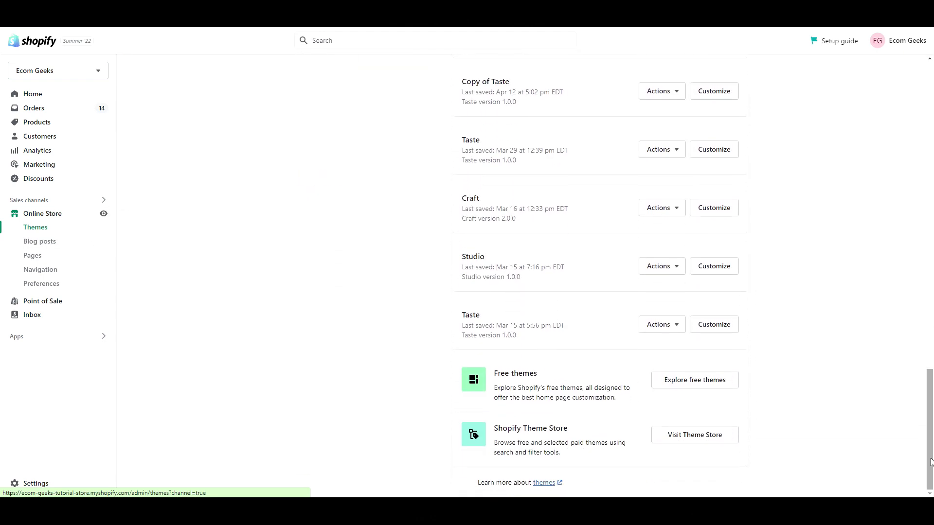
pyautogui.click(711, 384)
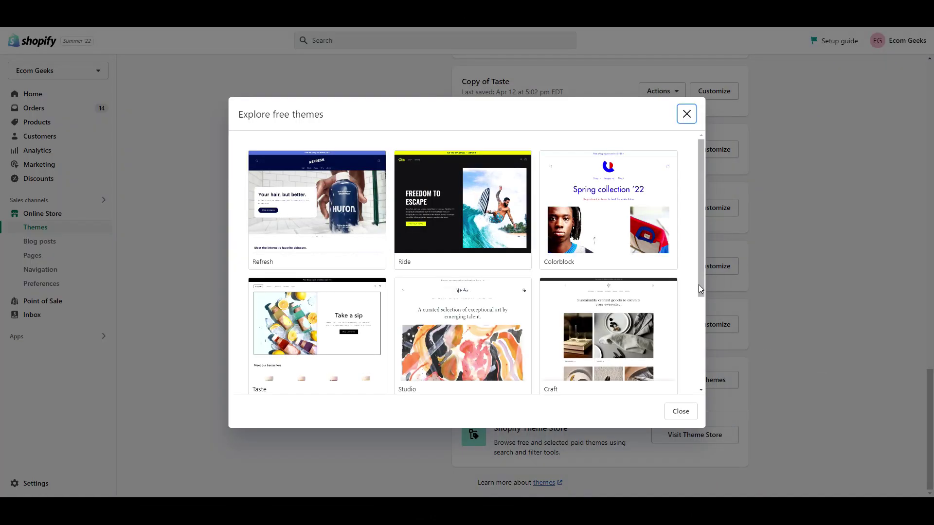
pyautogui.moveTo(699, 284); pyautogui.dragTo(717, 383)
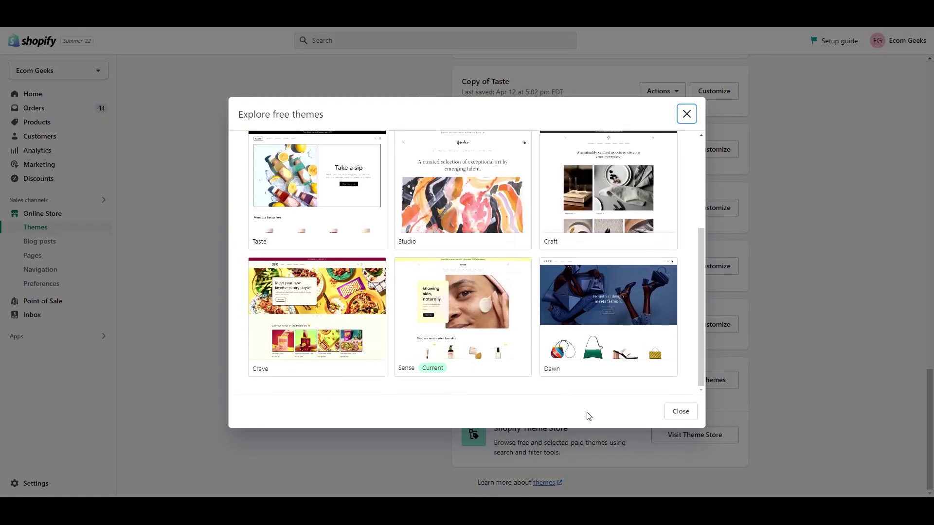
pyautogui.click(519, 371)
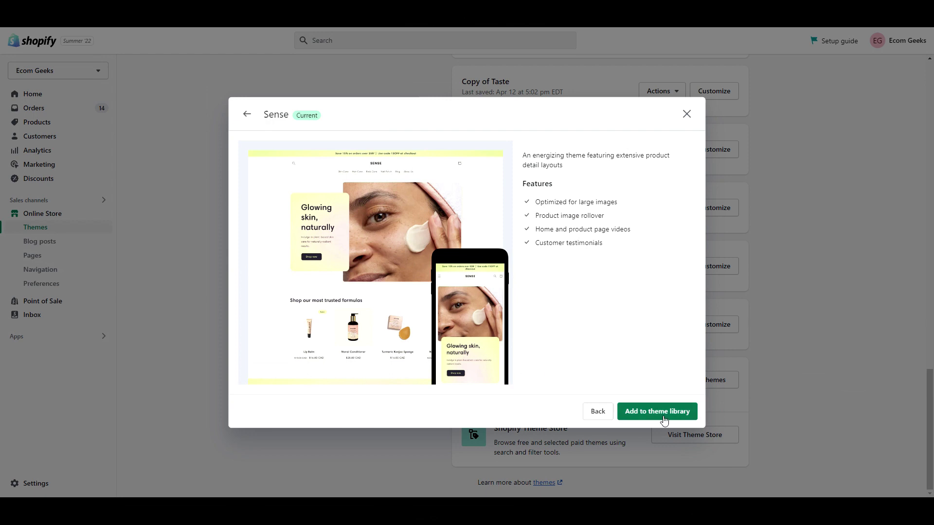
pyautogui.click(664, 420)
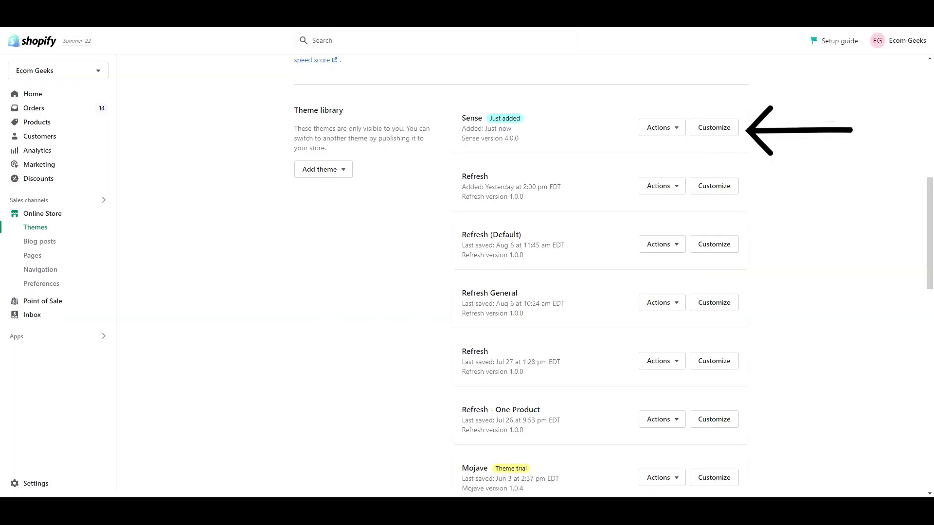
# In the Sense editor, change the announcement text to 'Flash Sale! 25% OFF • Ends 09/20/2022' and save.
pyautogui.click(730, 138)
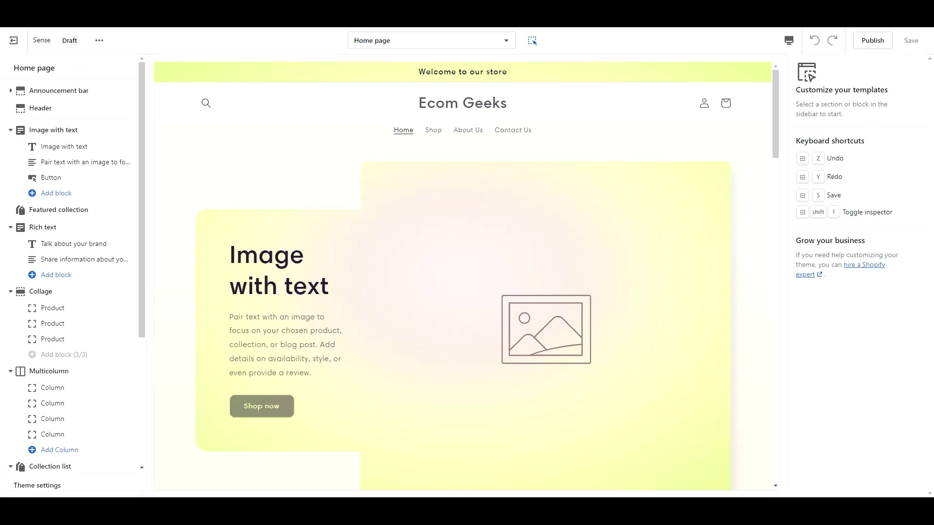
pyautogui.click(102, 93)
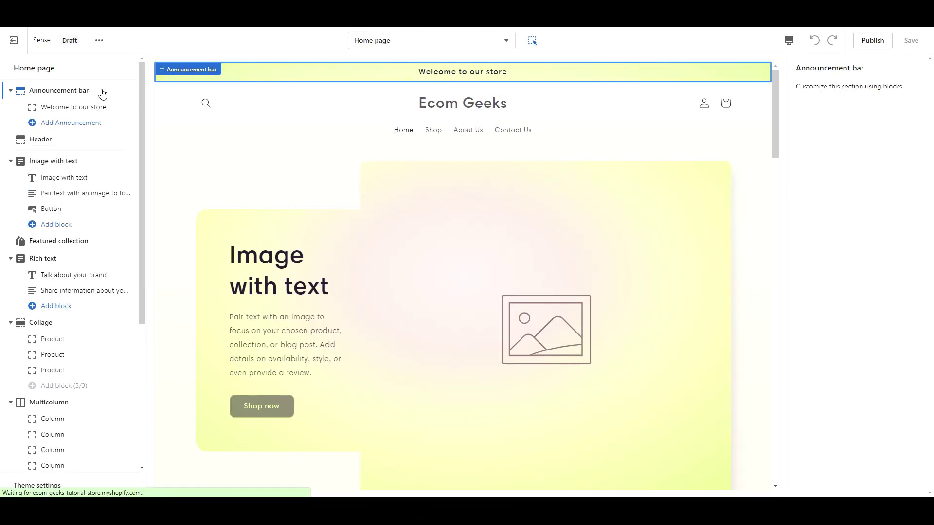
pyautogui.click(67, 109)
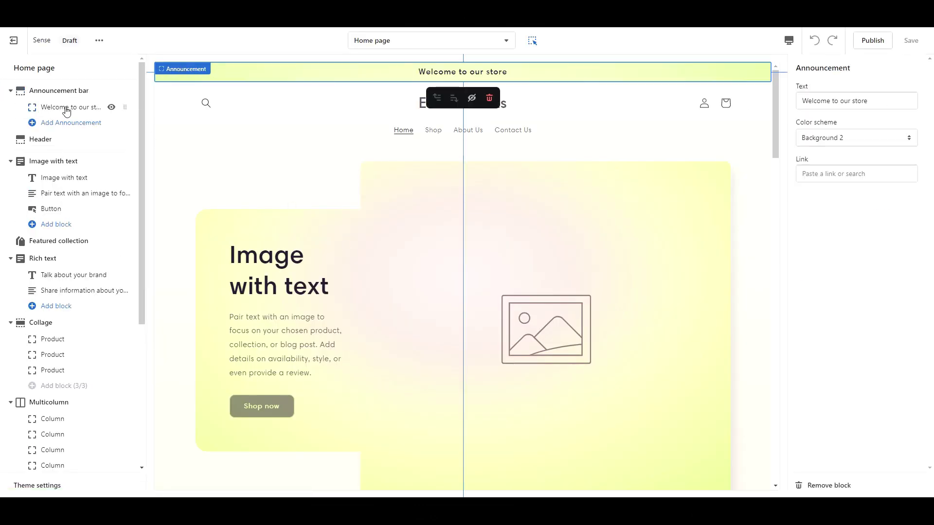
pyautogui.click(903, 105)
pyautogui.hotkey('ctrl', 'a')
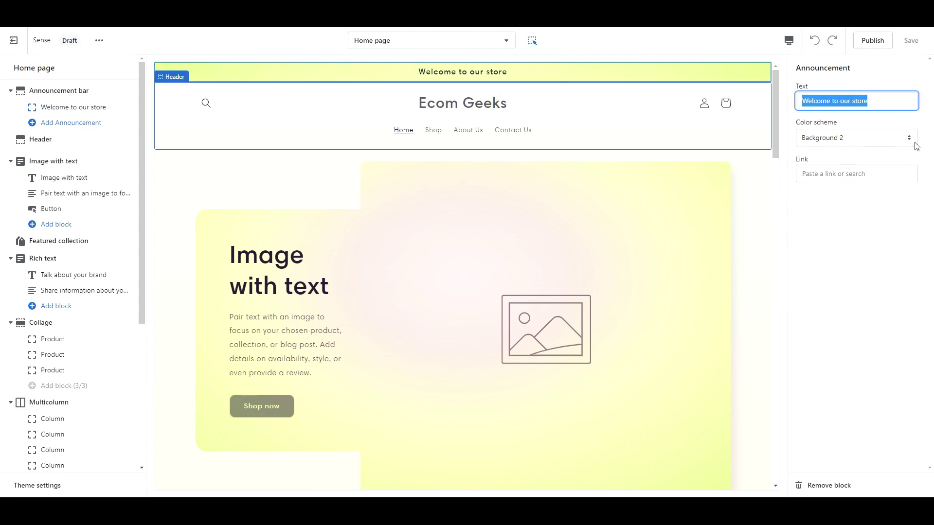
pyautogui.write('Flash Sale! 25% OFF • Ends 09/20/2022')
pyautogui.hotkey('ctrl', 's')
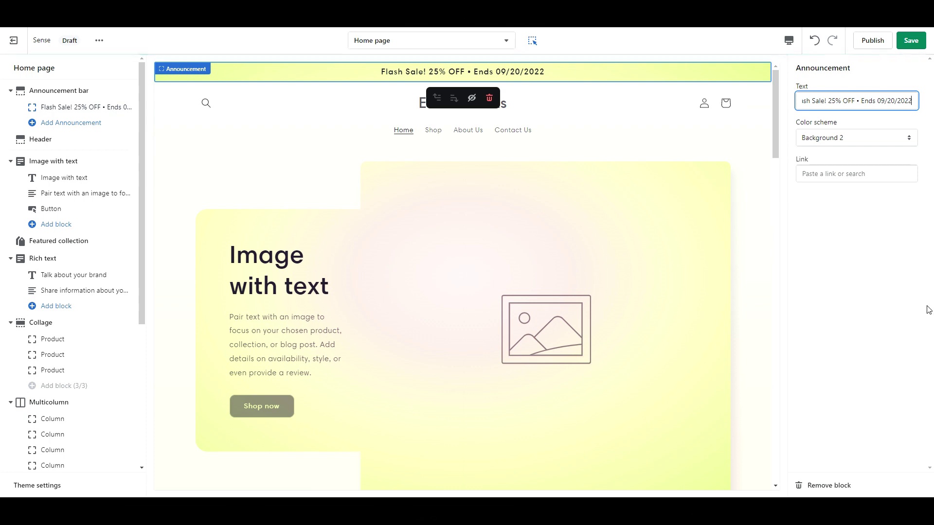
pyautogui.click(52, 114)
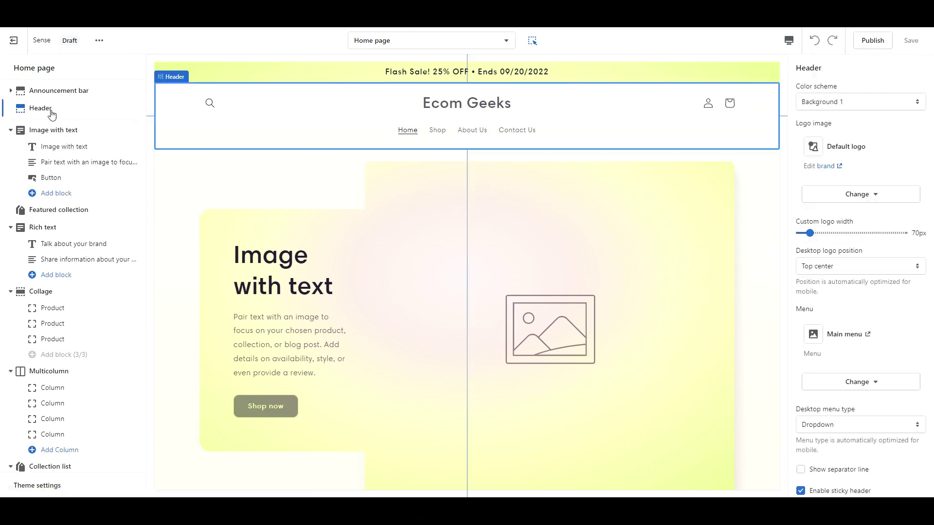
# Set the header logo to the VIRALFINDS image at 250px wide.
pyautogui.click(873, 196)
pyautogui.click(856, 263)
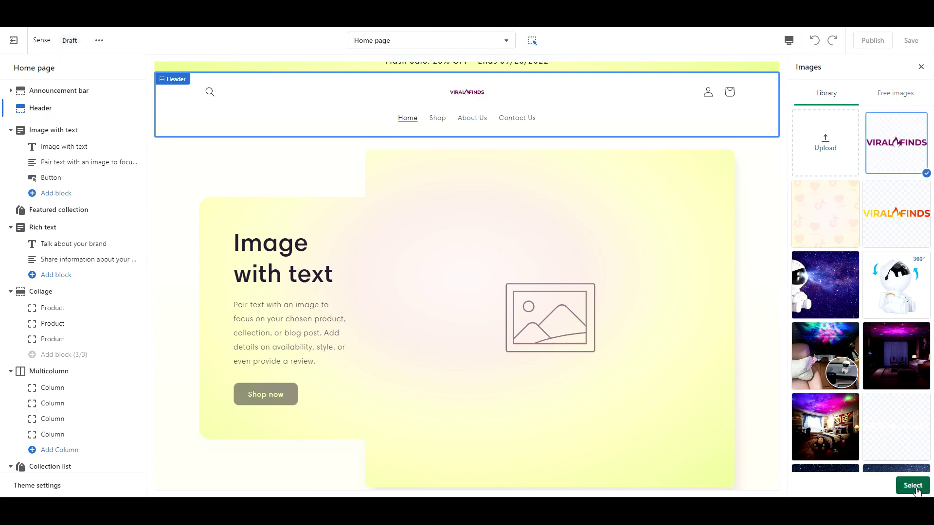
pyautogui.click(912, 486)
pyautogui.moveTo(816, 237); pyautogui.dragTo(917, 250)
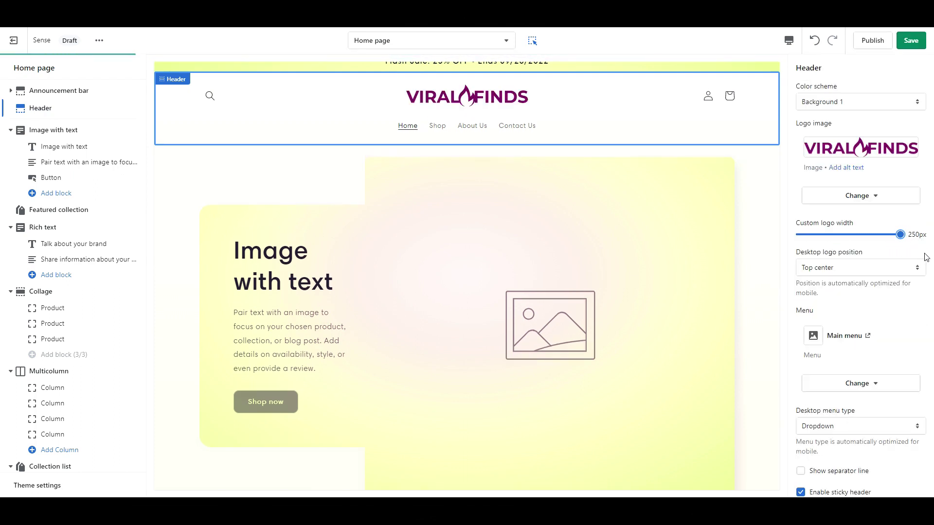
# Switch the header menu to General Store Menu, keeping the Dropdown menu type.
pyautogui.click(880, 388)
pyautogui.click(869, 409)
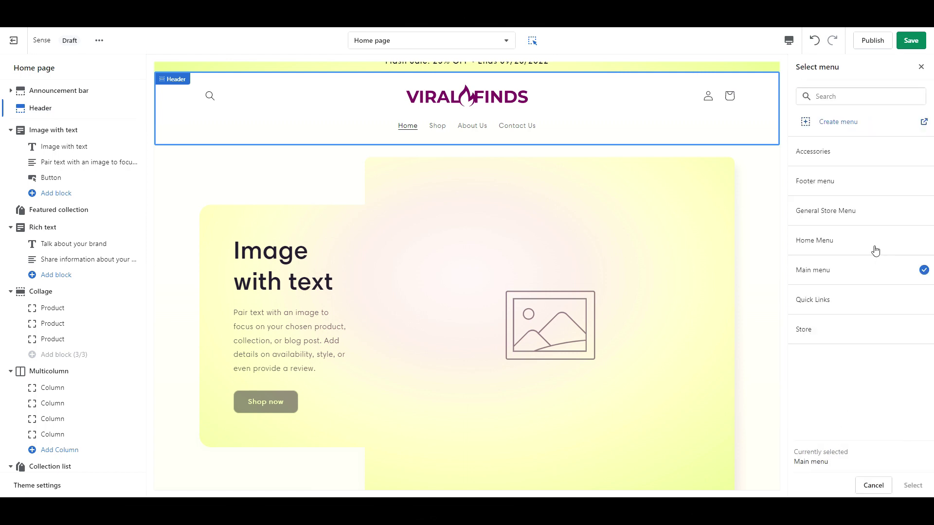
pyautogui.click(866, 222)
pyautogui.click(919, 484)
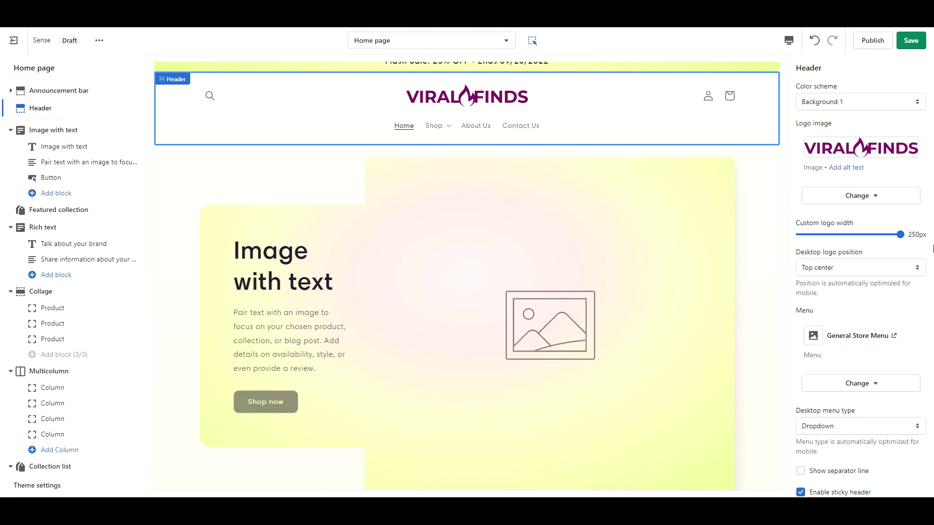
pyautogui.scroll(-1, 924, 354)
pyautogui.click(907, 377)
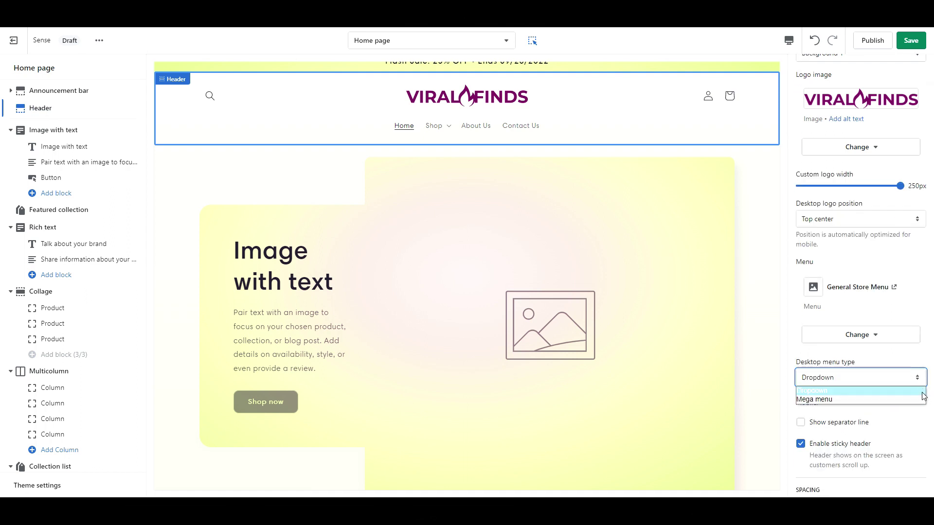
pyautogui.click(921, 390)
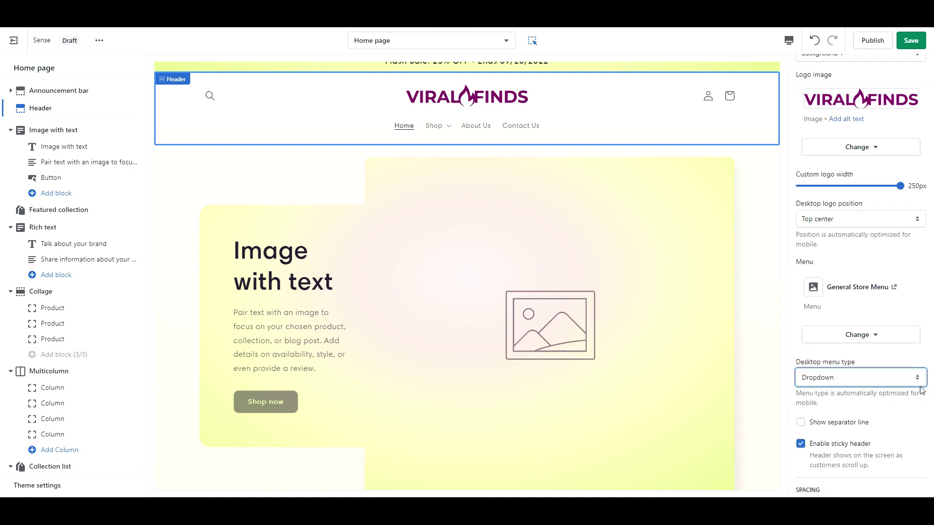
# Turn off the sticky header and reduce the header's bottom margin to 0px.
pyautogui.click(801, 444)
pyautogui.scroll(-3, 922, 310)
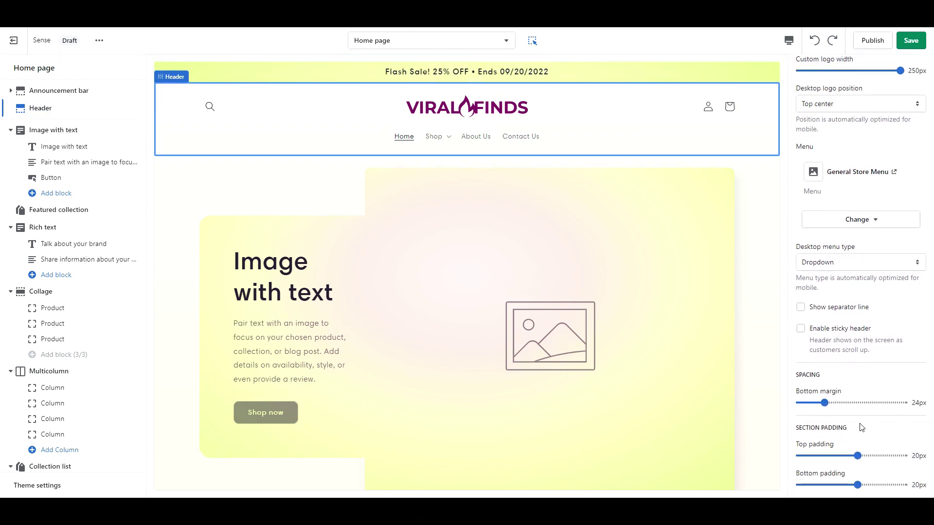
pyautogui.moveTo(822, 405); pyautogui.dragTo(798, 409)
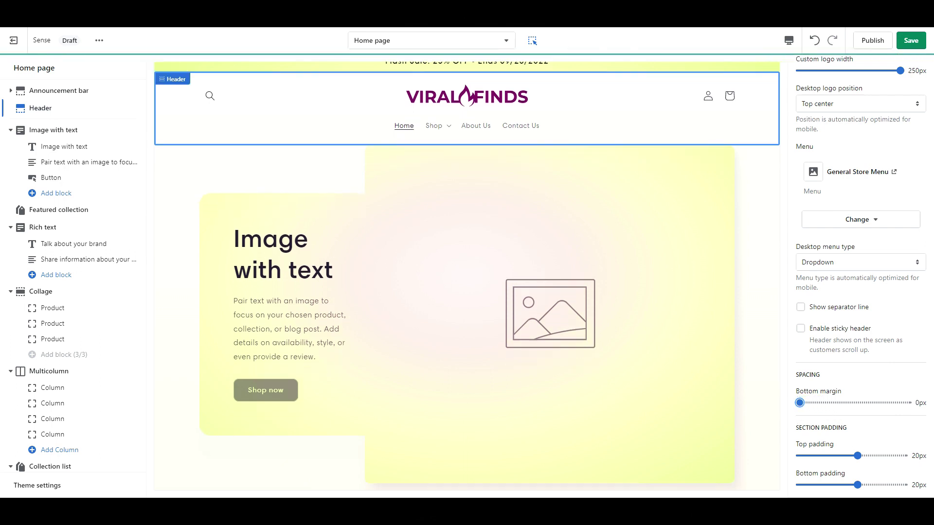
# Select the Image with text section and remove it.
pyautogui.click(58, 130)
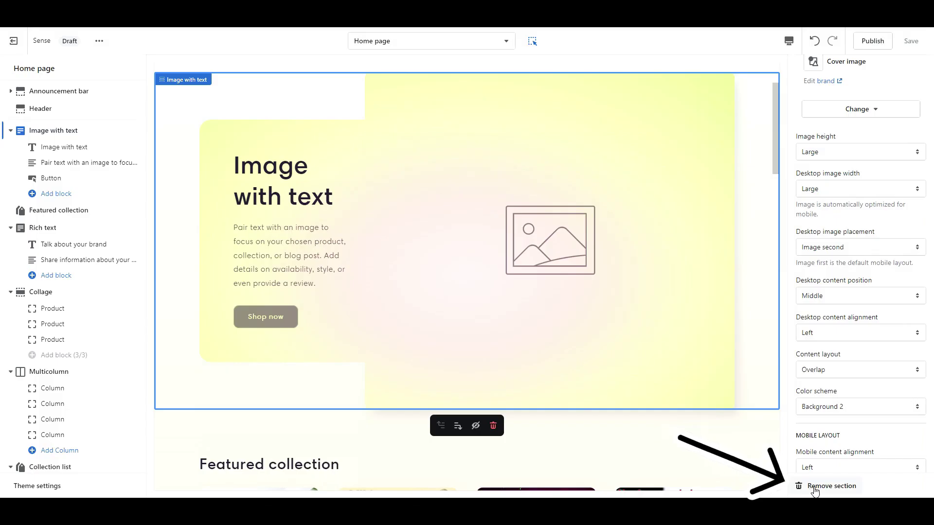
pyautogui.click(817, 485)
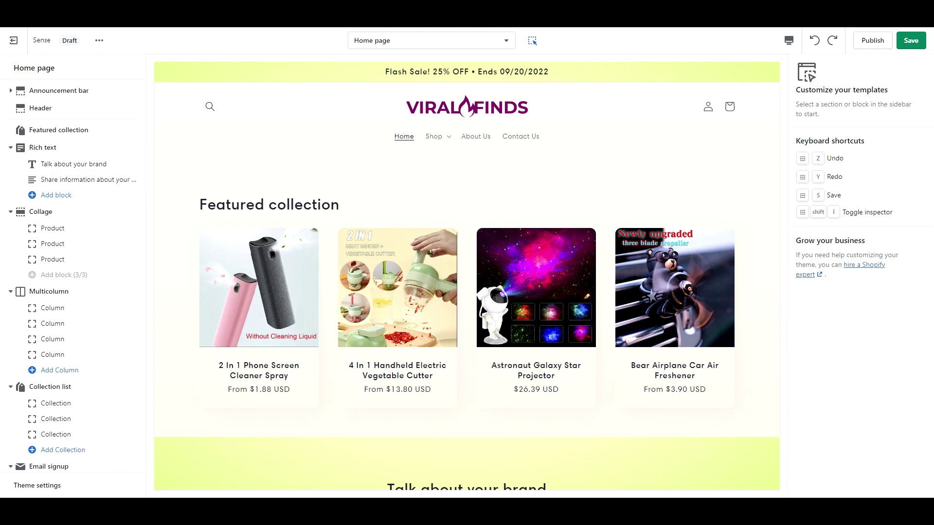
# Remove the Featured collection and Rich text sections from the home page.
pyautogui.click(78, 130)
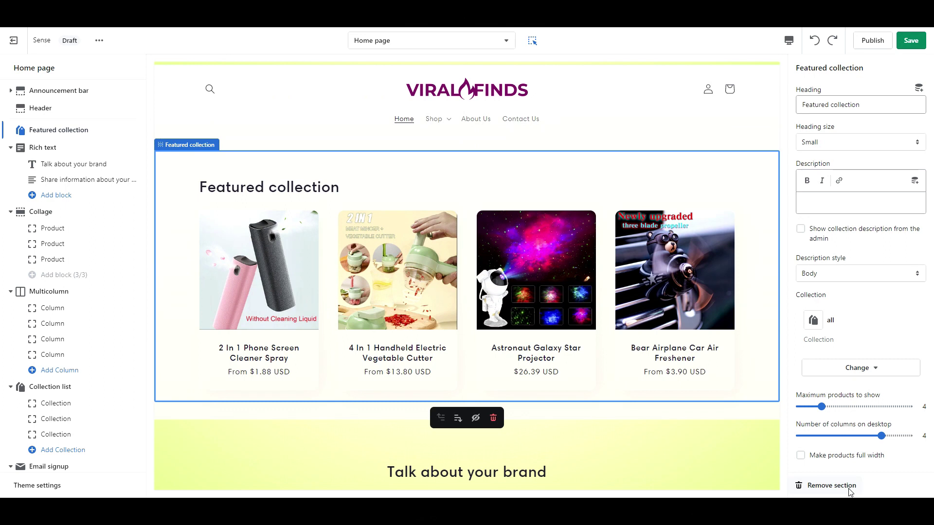
pyautogui.click(833, 485)
pyautogui.click(55, 130)
pyautogui.click(845, 485)
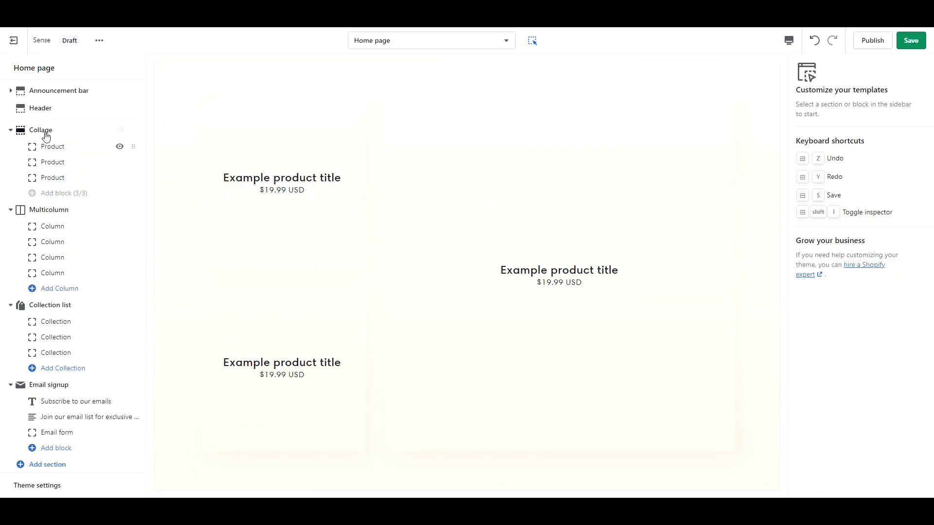
# Remove the Collage and Multicolumn sections, then save the home page.
pyautogui.click(46, 131)
pyautogui.click(836, 485)
pyautogui.click(72, 136)
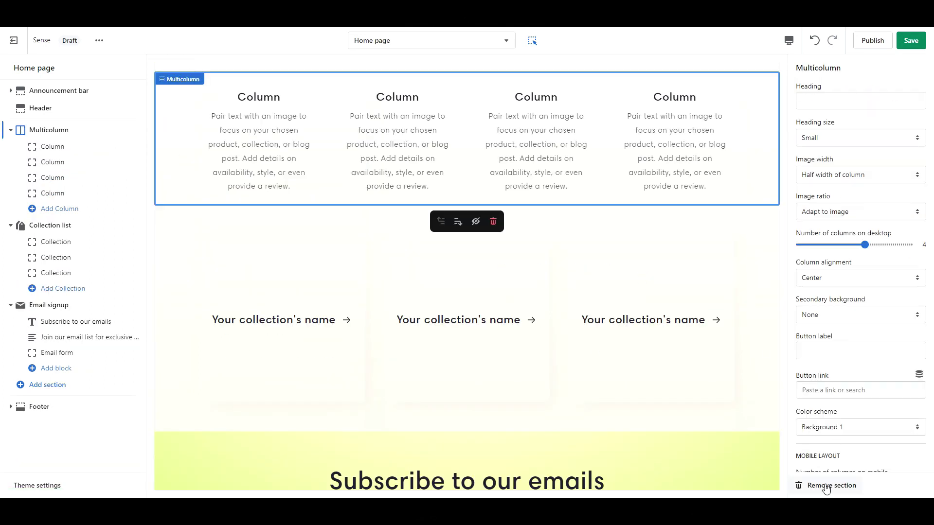
pyautogui.click(827, 486)
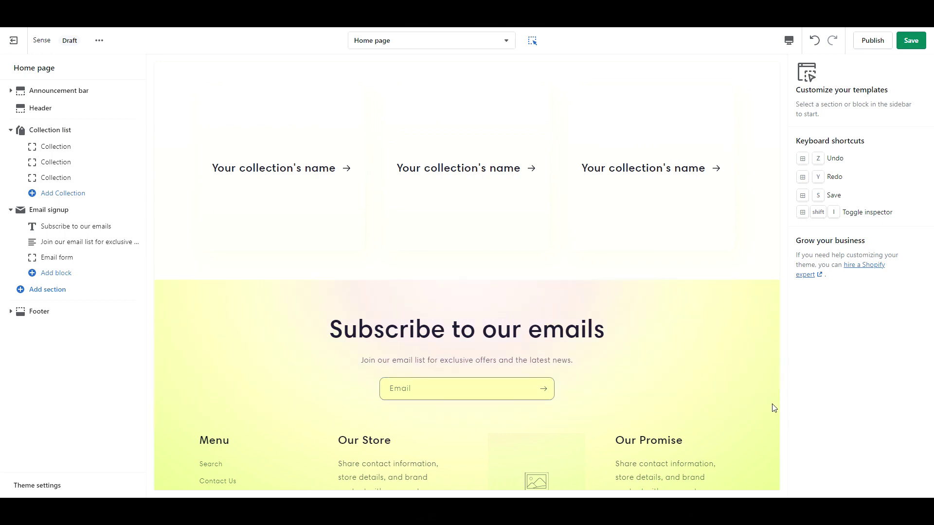
pyautogui.scroll(3, 774, 407)
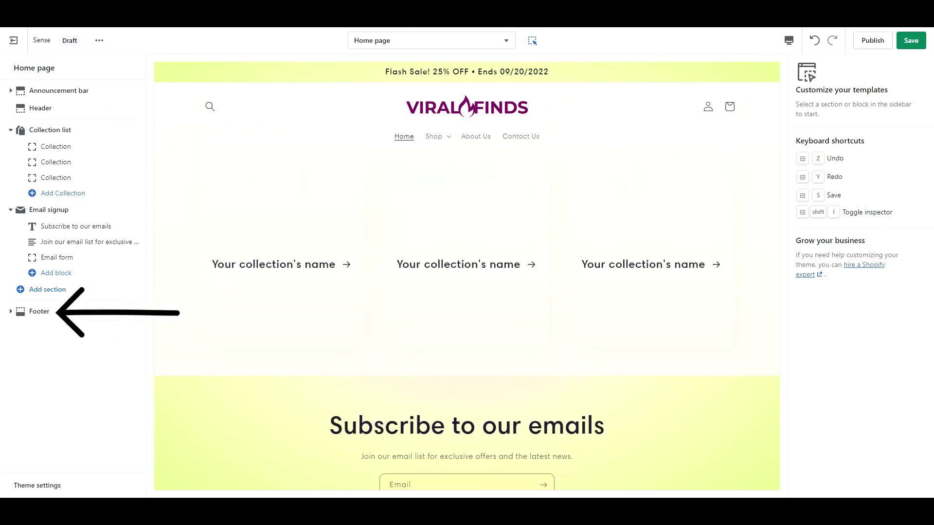
pyautogui.hotkey('ctrl', 's')
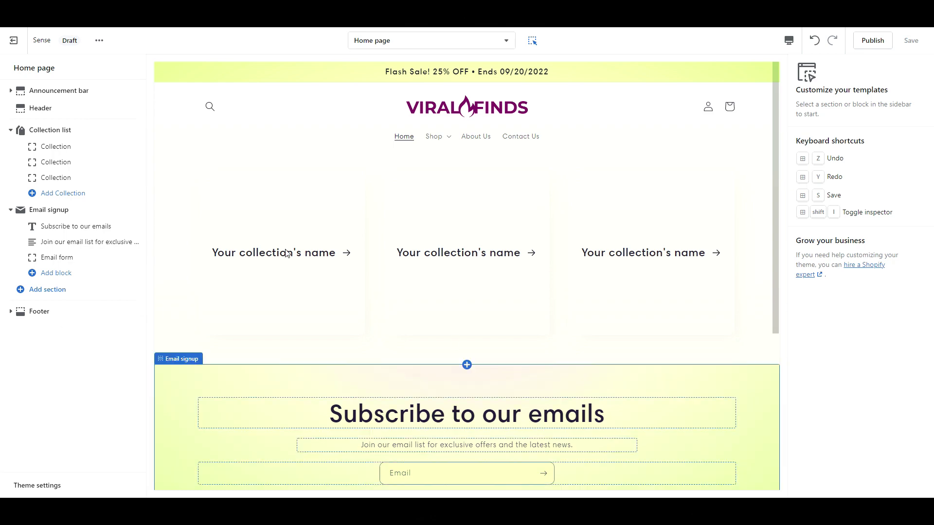
# Give the Collection list 5 desktop columns, the Background 2 colour scheme and 2 mobile columns.
pyautogui.click(53, 131)
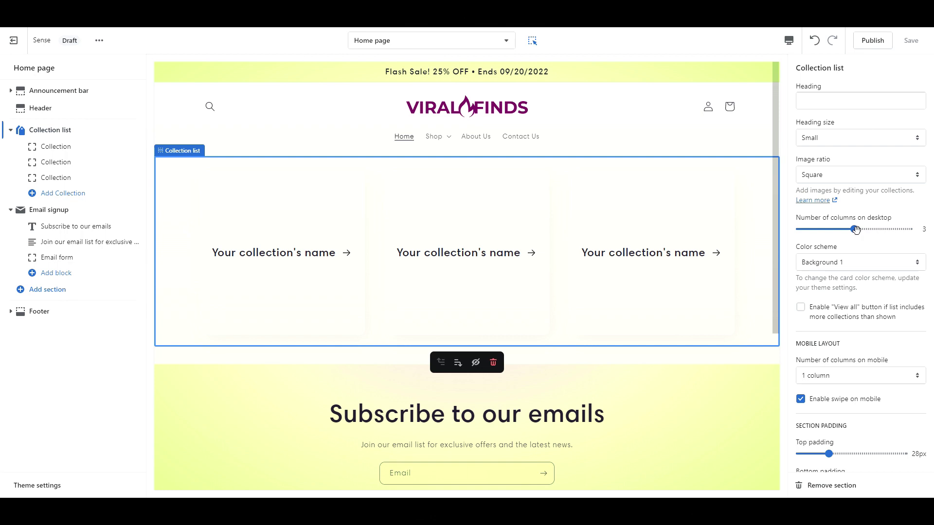
pyautogui.moveTo(856, 229); pyautogui.dragTo(908, 229)
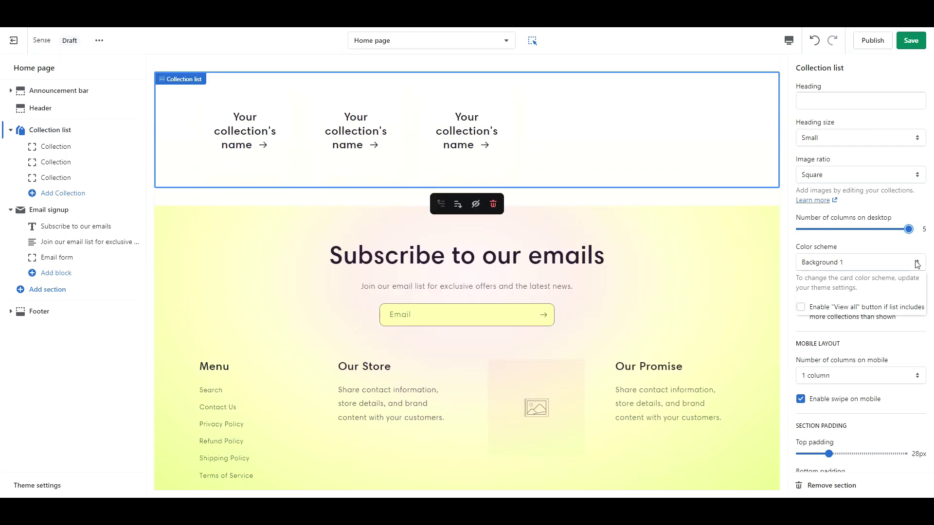
pyautogui.click(916, 264)
pyautogui.click(879, 302)
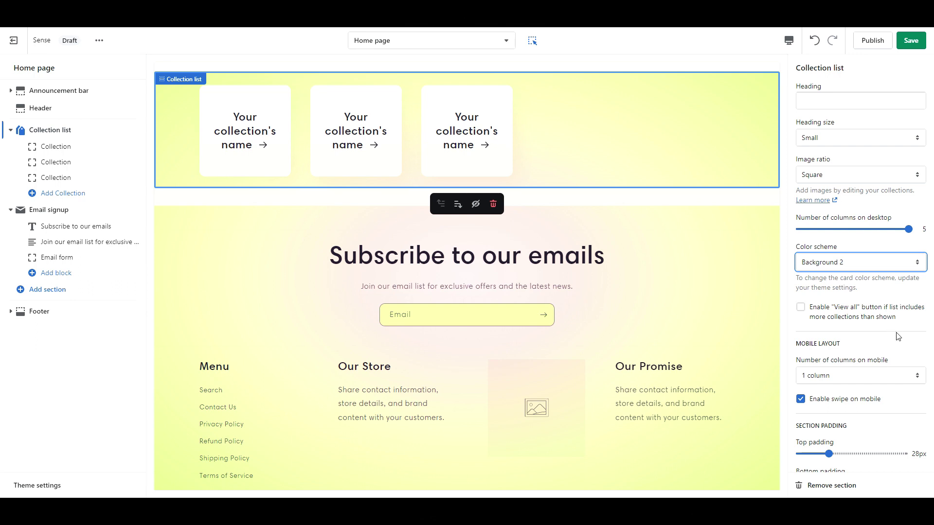
pyautogui.click(895, 378)
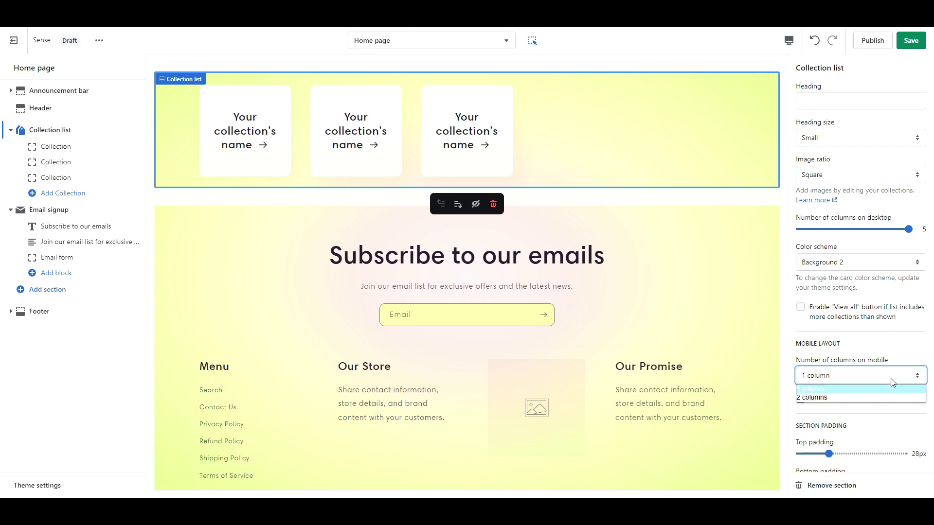
pyautogui.click(850, 392)
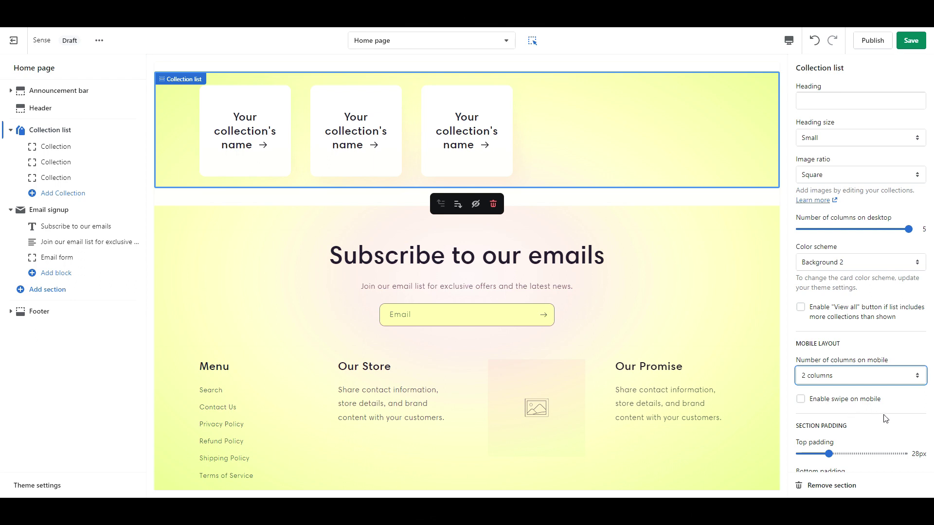
pyautogui.scroll(-1, 914, 411)
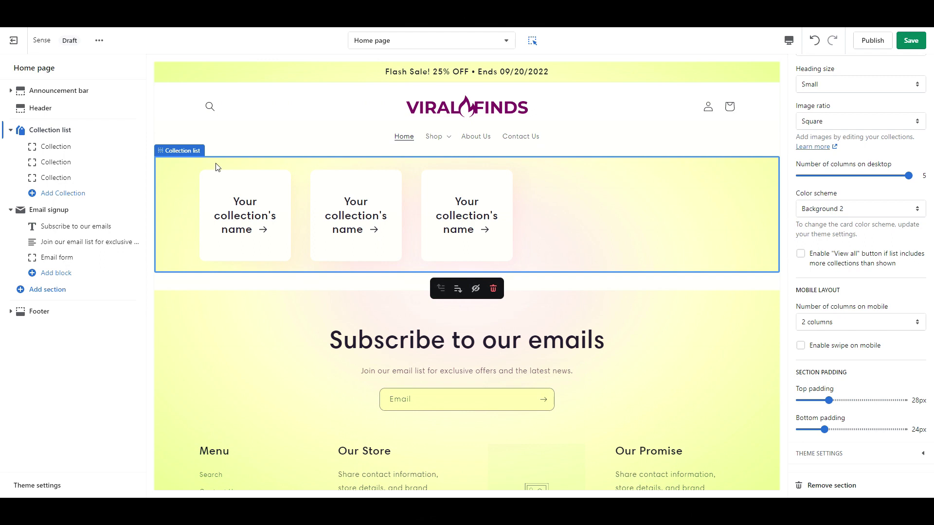
# Fill the first collection cards with VIRAL, NEW, Hardware and Health & Beauty.
pyautogui.click(71, 146)
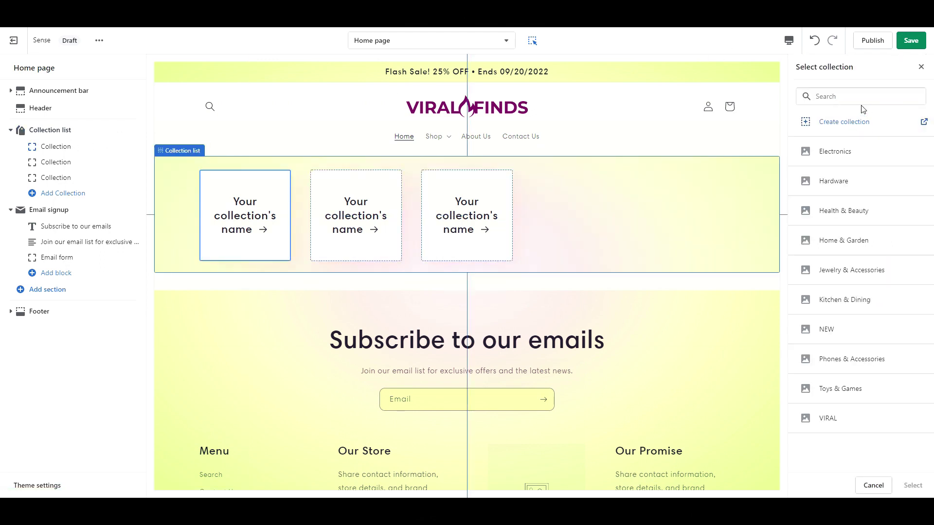
pyautogui.click(842, 423)
pyautogui.click(917, 488)
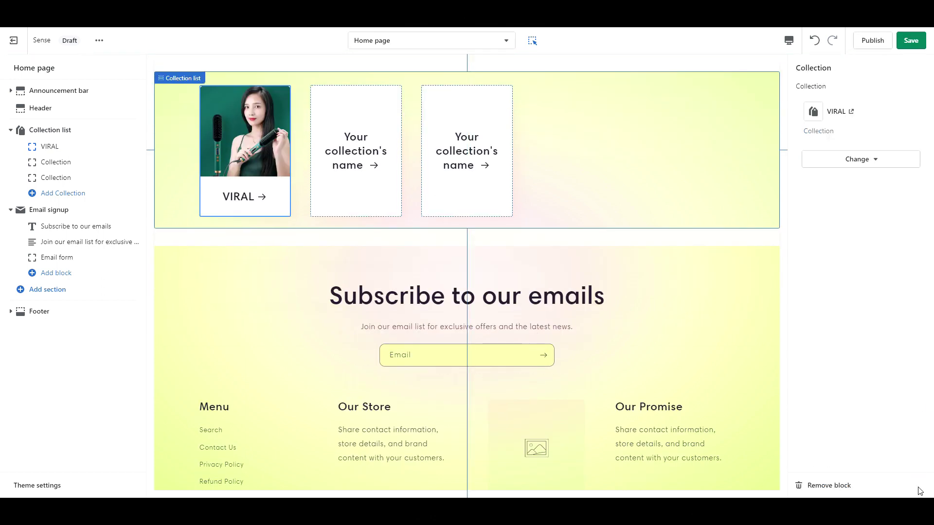
pyautogui.click(60, 164)
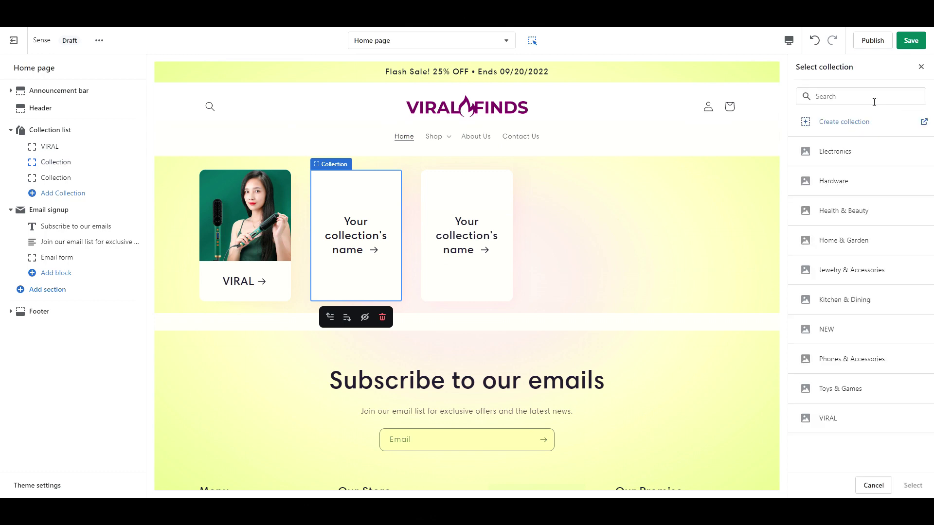
pyautogui.click(838, 334)
pyautogui.click(916, 485)
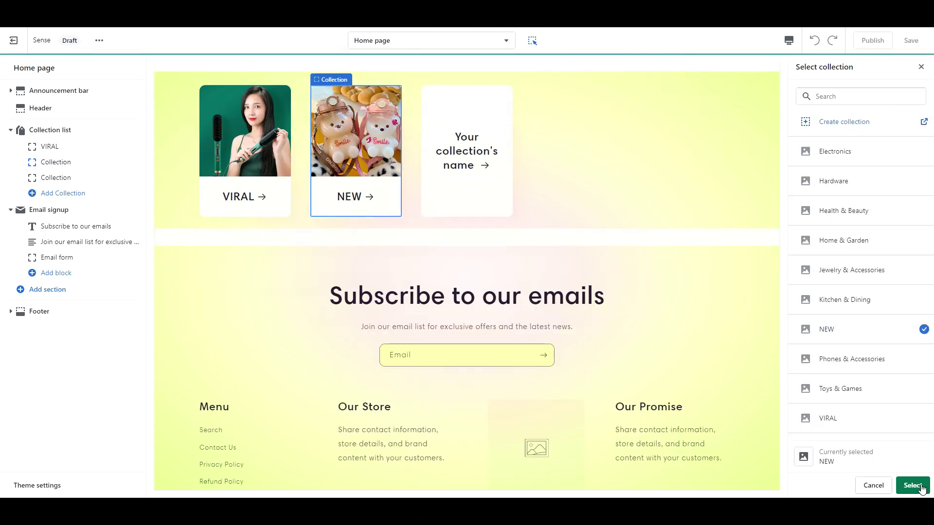
pyautogui.click(60, 180)
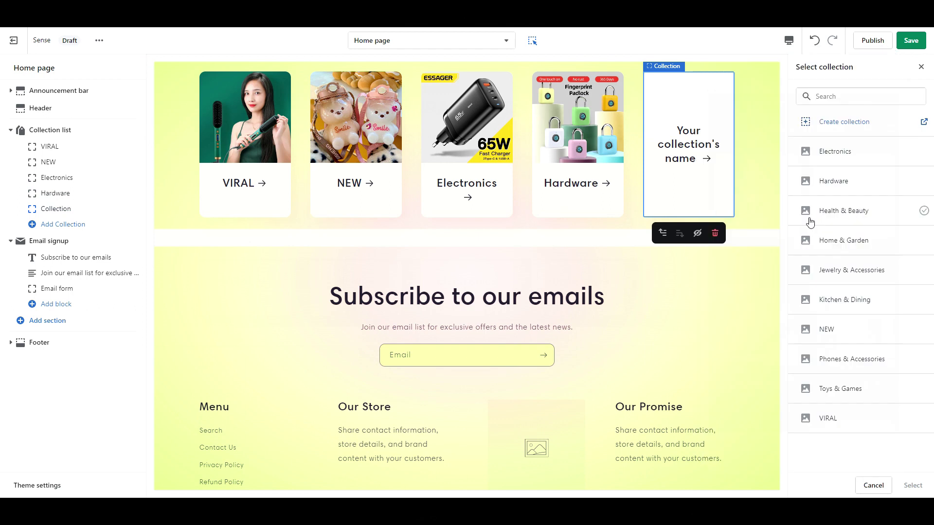
pyautogui.click(915, 484)
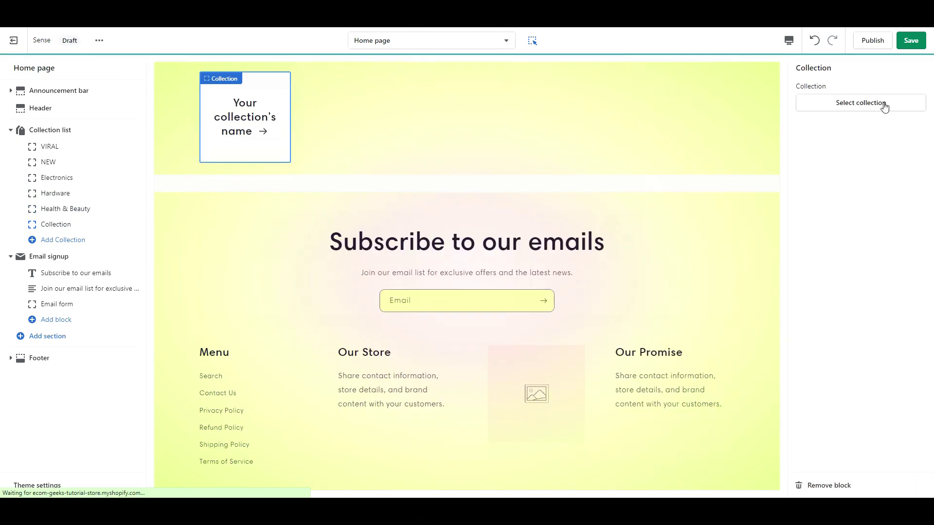
# Add collection cards for Home & Garden, Jewelry & Accessories and Kitchen & Dining.
pyautogui.click(884, 102)
pyautogui.click(841, 240)
pyautogui.click(911, 484)
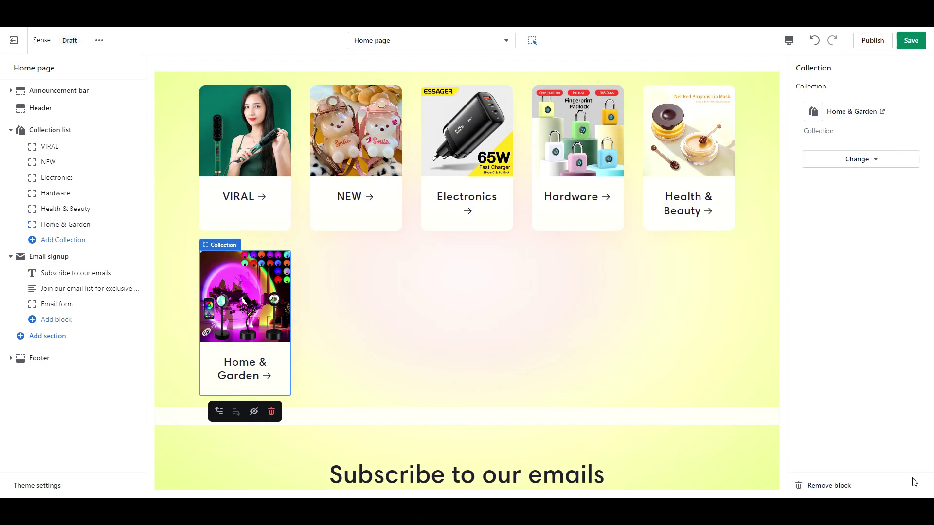
pyautogui.click(63, 240)
pyautogui.click(863, 102)
pyautogui.click(851, 269)
pyautogui.click(913, 486)
pyautogui.click(63, 255)
pyautogui.click(863, 101)
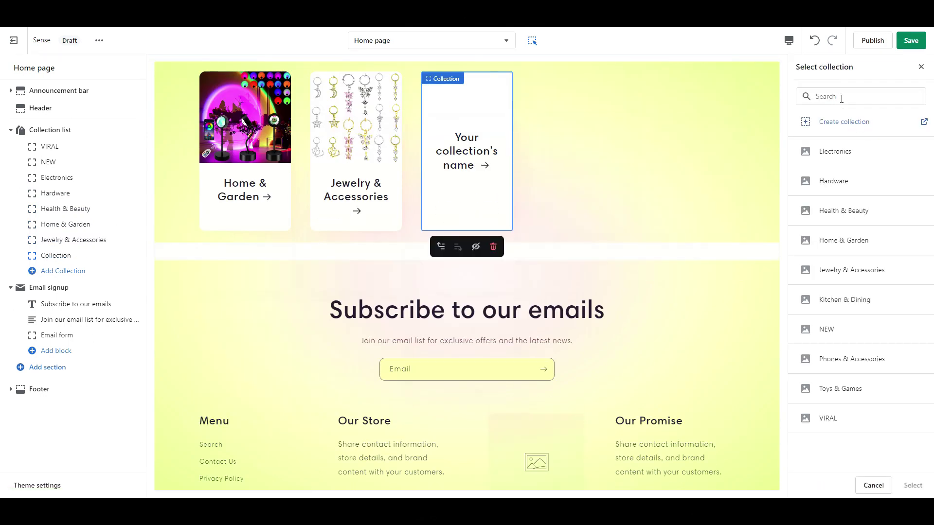
pyautogui.click(844, 299)
pyautogui.click(913, 485)
# Add the final Phones & Accessories and Toys & Games cards, completing ten collections.
pyautogui.click(63, 271)
pyautogui.click(862, 101)
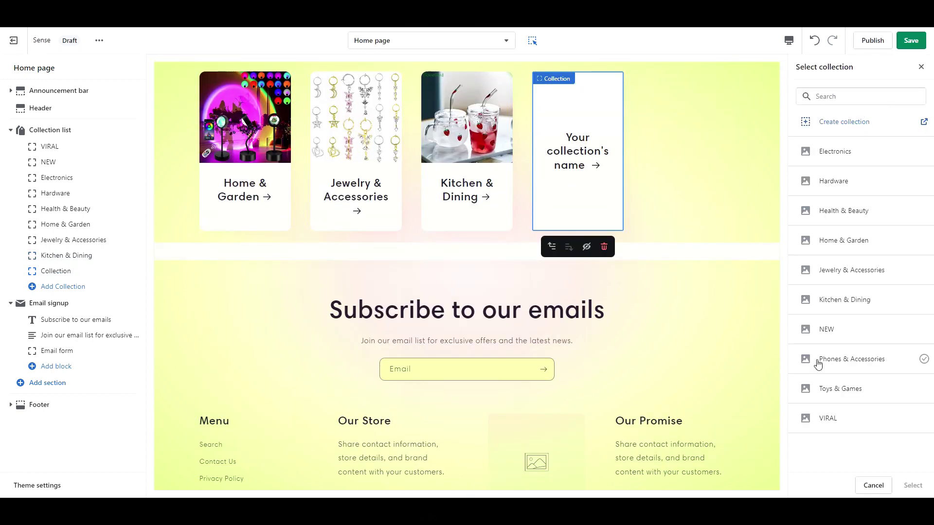
pyautogui.click(818, 364)
pyautogui.click(913, 485)
pyautogui.click(62, 286)
pyautogui.click(863, 102)
pyautogui.click(840, 388)
pyautogui.click(913, 486)
pyautogui.click(51, 130)
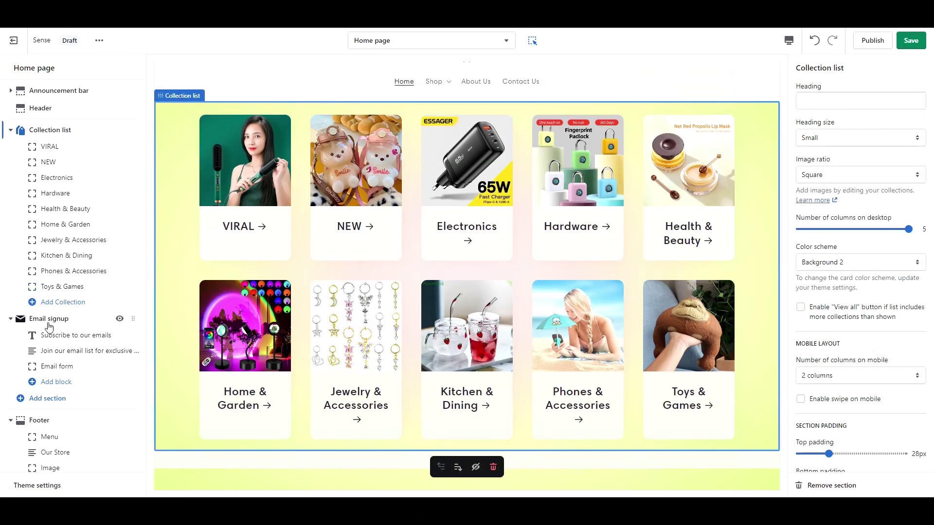
pyautogui.click(49, 325)
# Give the email signup the purple Accent 1 scheme and the heading 'Get a 10% Discount Code'.
pyautogui.click(875, 110)
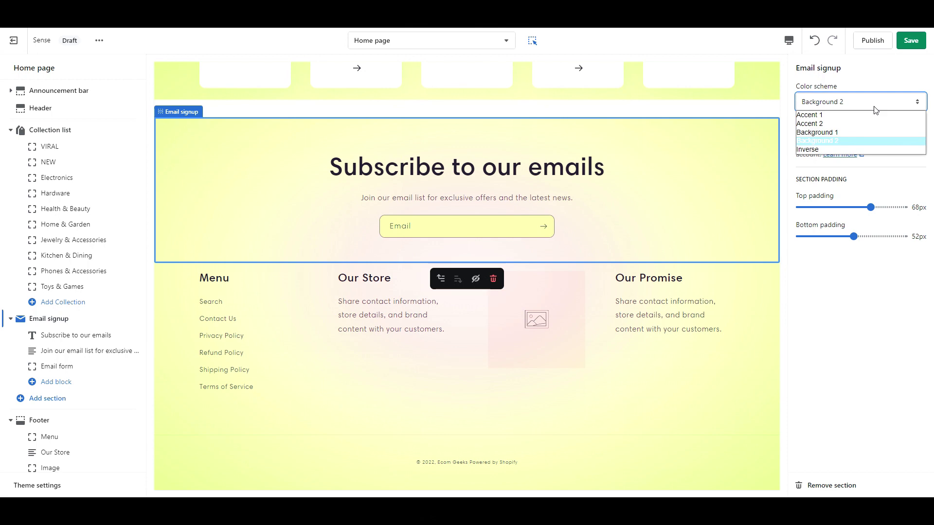
pyautogui.click(865, 115)
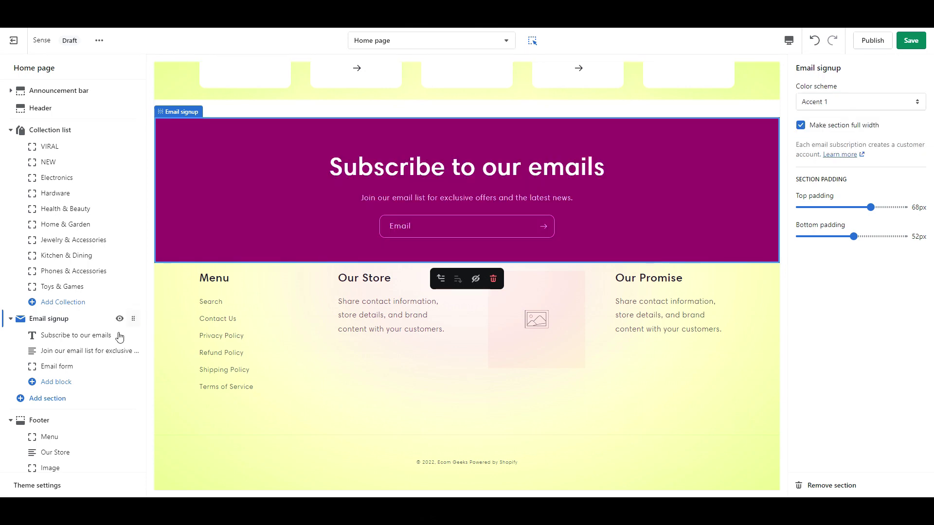
pyautogui.click(83, 334)
pyautogui.tripleClick(836, 101)
pyautogui.write('Get a 10% Discount Code')
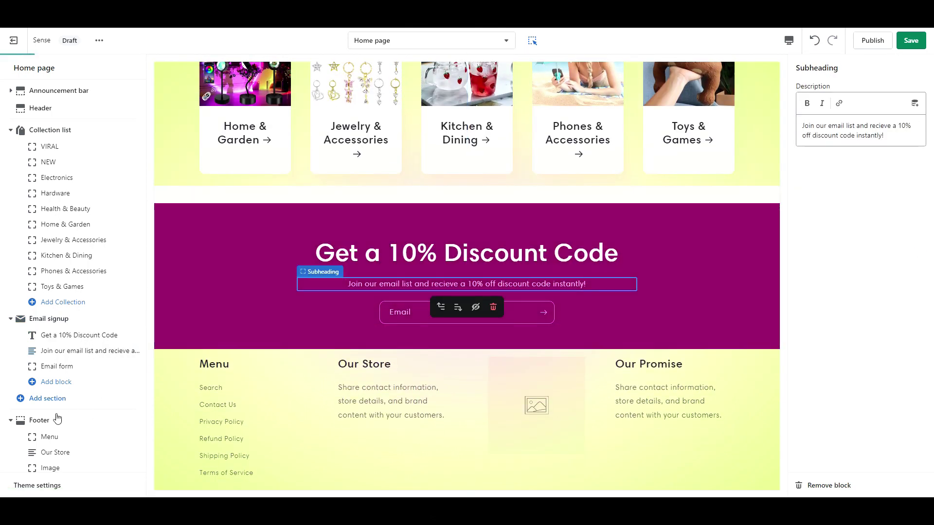
pyautogui.scroll(-2, 467, 340)
# Set the footer's colour scheme to Background 1.
pyautogui.click(466, 399)
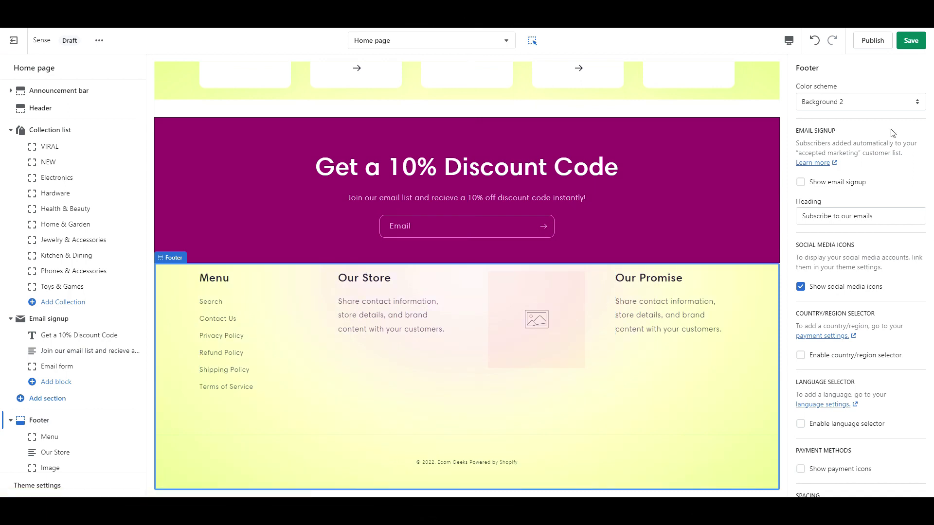
pyautogui.click(852, 134)
pyautogui.scroll(-3, 827, 340)
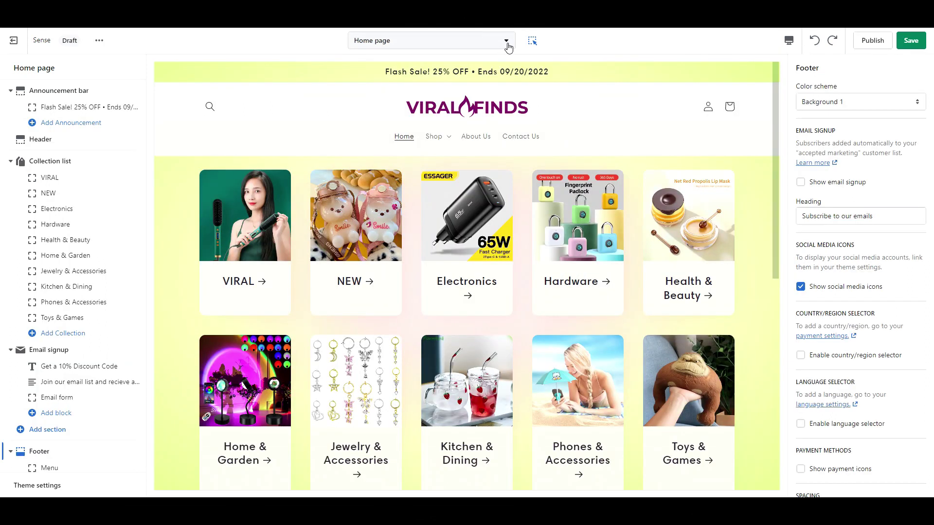
# Set the VIRAL FINDS image as the checkout page logo via the Checkout template's theme settings.
pyautogui.click(506, 42)
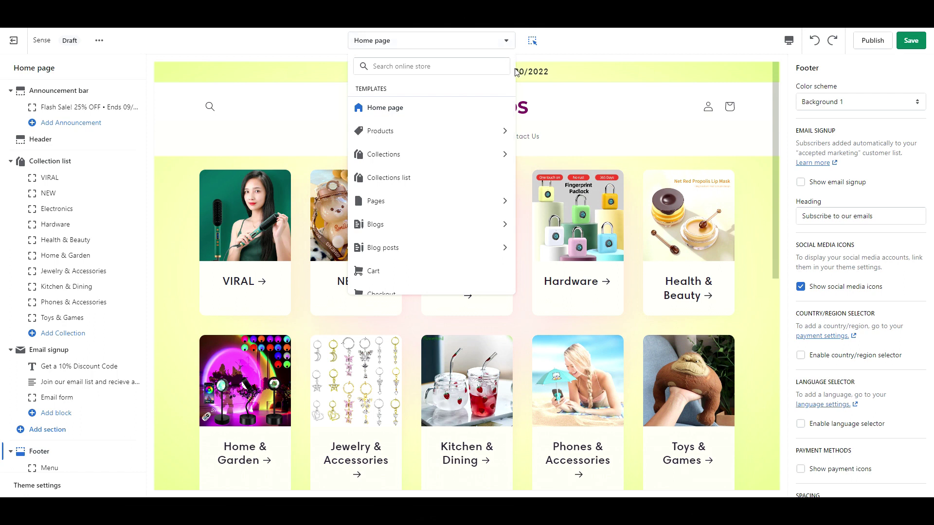
pyautogui.scroll(-2, 512, 105)
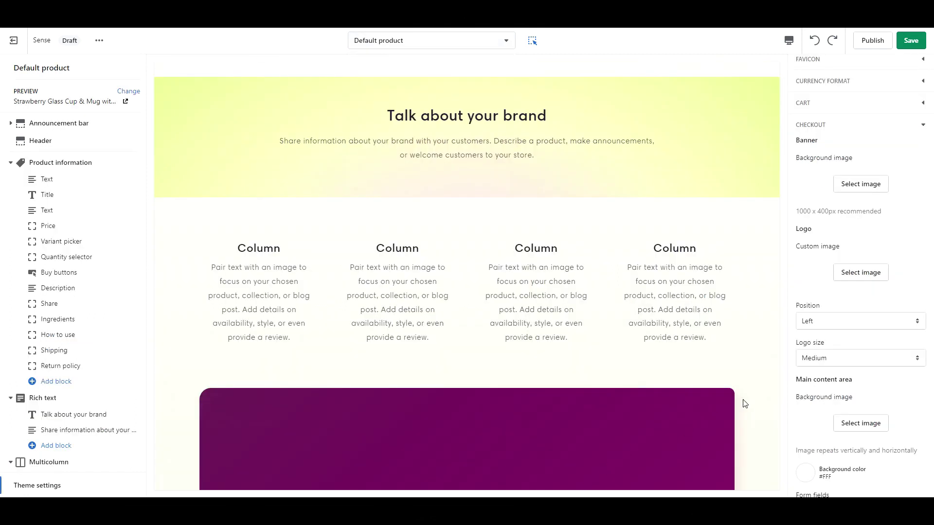
pyautogui.scroll(-6, 744, 404)
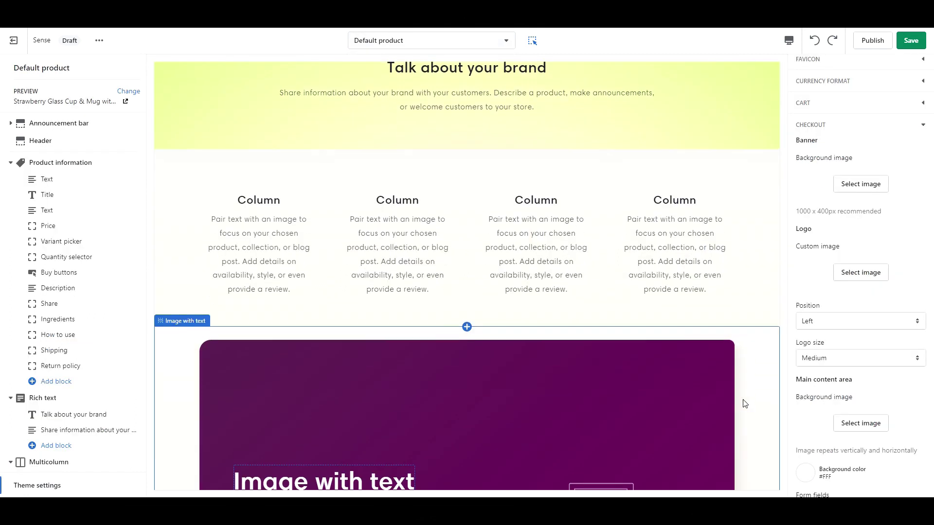
pyautogui.scroll(-7, 744, 404)
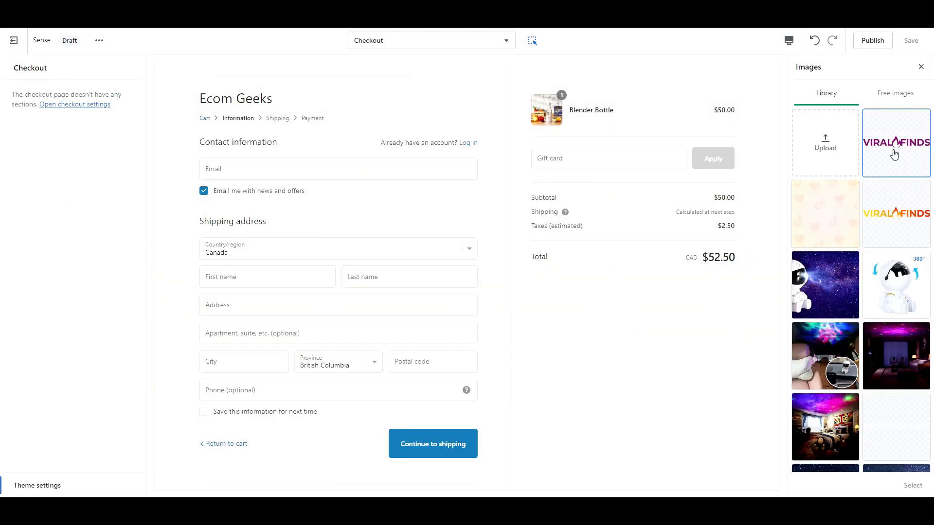
pyautogui.click(894, 154)
pyautogui.click(912, 485)
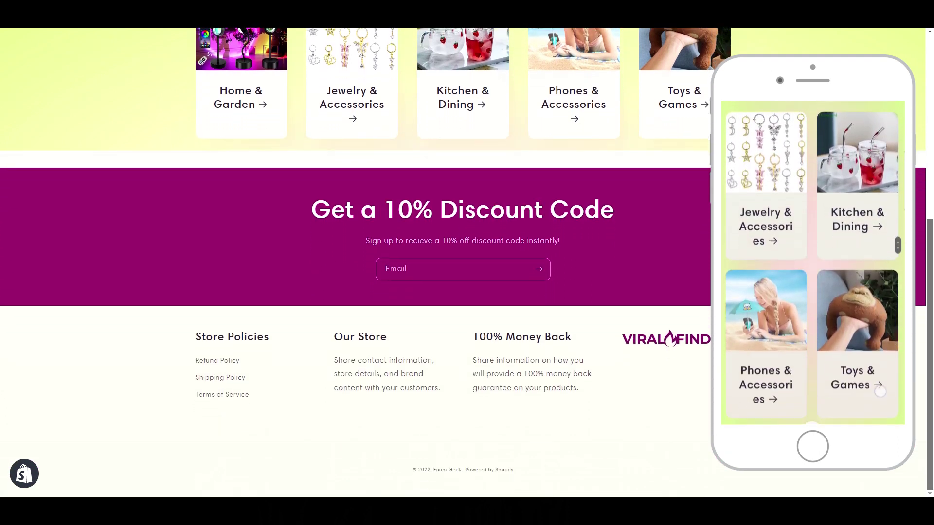
# Scroll the live storefront up to the Flash Sale! 25% OFF announcement bar.
pyautogui.scroll(5, 918, 235)
pyautogui.scroll(1, 918, 214)
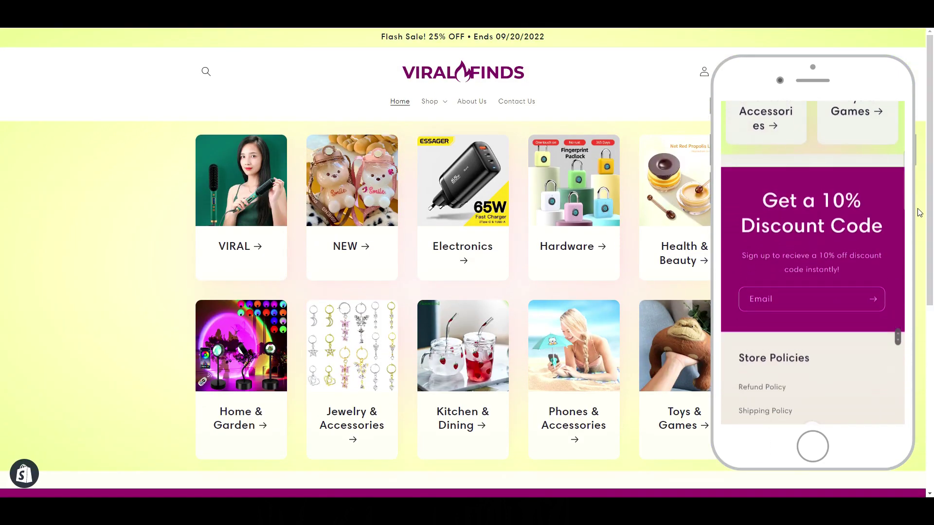